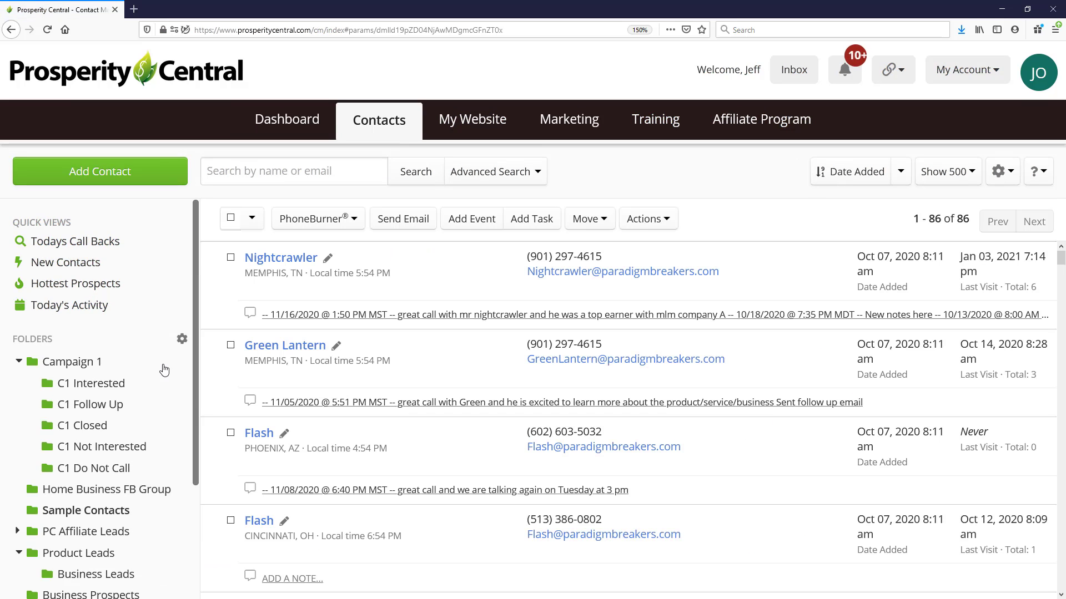
Look through the contact folders, the list of saved searches and the quick views
{"action": "scroll", "coordinate": [139, 371], "scroll_direction": "down", "scroll_amount": 3}
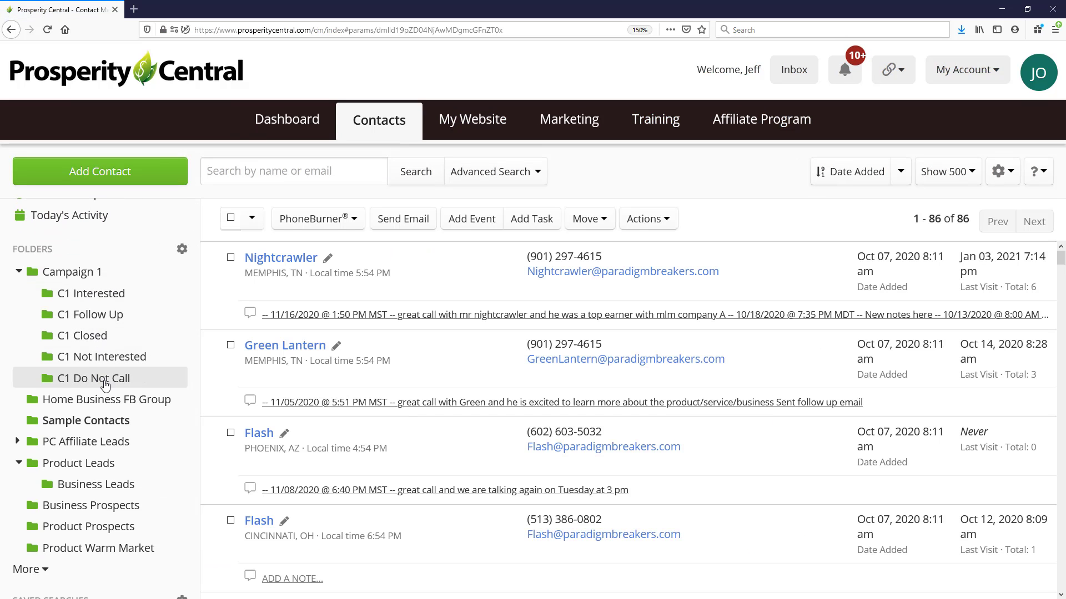
{"action": "scroll", "coordinate": [105, 384], "scroll_direction": "down", "scroll_amount": 2}
{"action": "scroll", "coordinate": [105, 384], "scroll_direction": "up", "scroll_amount": 2}
{"action": "scroll", "coordinate": [154, 504], "scroll_direction": "down", "scroll_amount": 1}
{"action": "scroll", "coordinate": [154, 504], "scroll_direction": "down", "scroll_amount": 1}
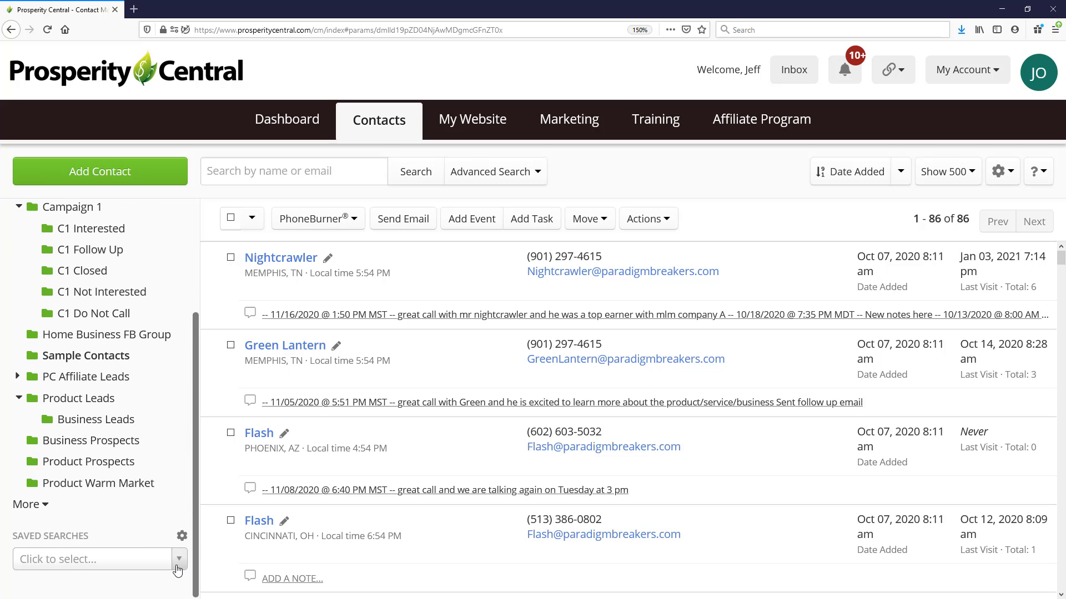
{"action": "left_click", "coordinate": [77, 558]}
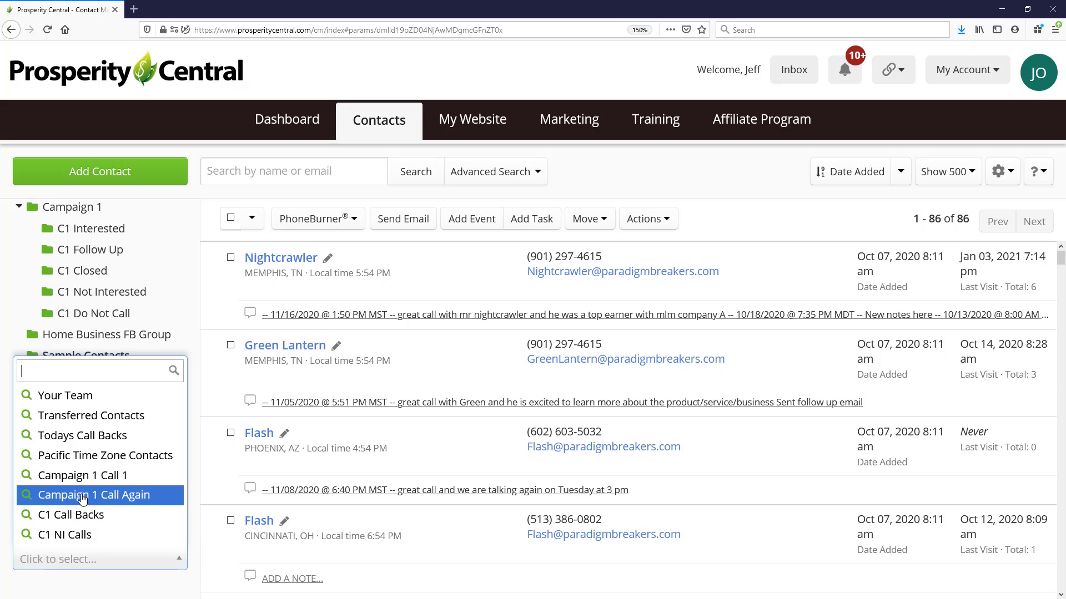
{"action": "left_click", "coordinate": [129, 345]}
{"action": "scroll", "coordinate": [131, 462], "scroll_direction": "up", "scroll_amount": 3}
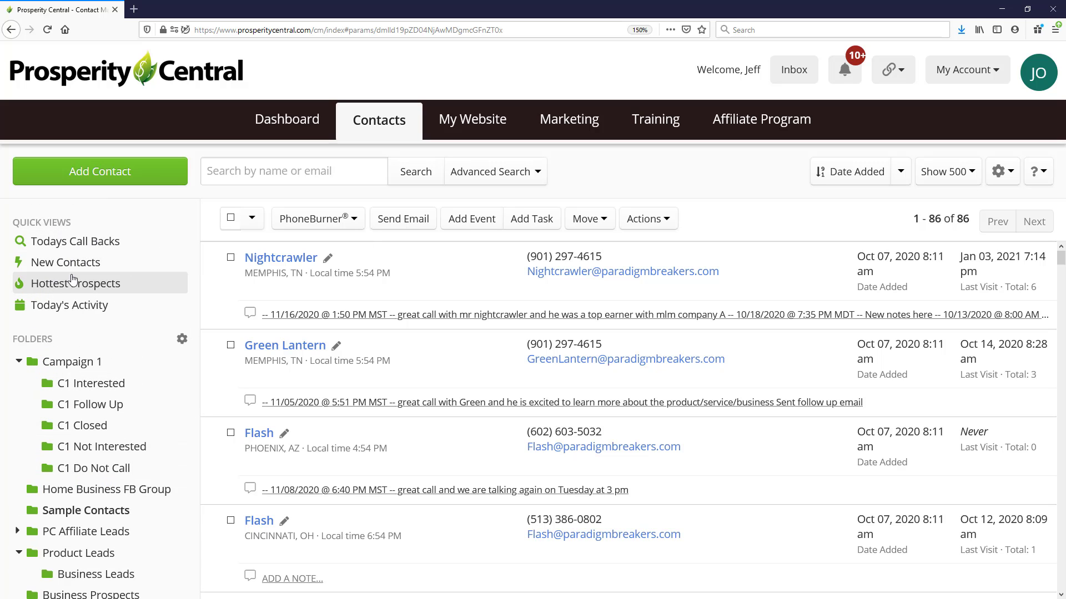
{"action": "mouse_move", "coordinate": [79, 277]}
Pin the saved searches Campaign 1 Call 1, Campaign 1 Call Again, C1 Call Backs and C1 NI Calls to the quick views, and unpin Todays Call Backs
{"action": "scroll", "coordinate": [157, 463], "scroll_direction": "down", "scroll_amount": 2}
{"action": "scroll", "coordinate": [145, 478], "scroll_direction": "down", "scroll_amount": 2}
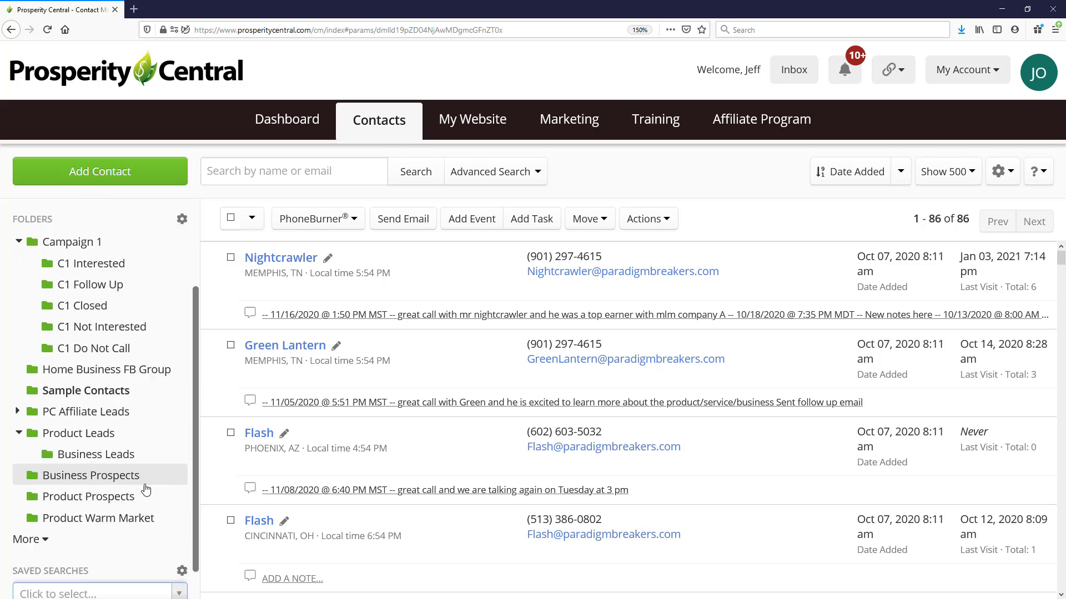
{"action": "left_click", "coordinate": [182, 535]}
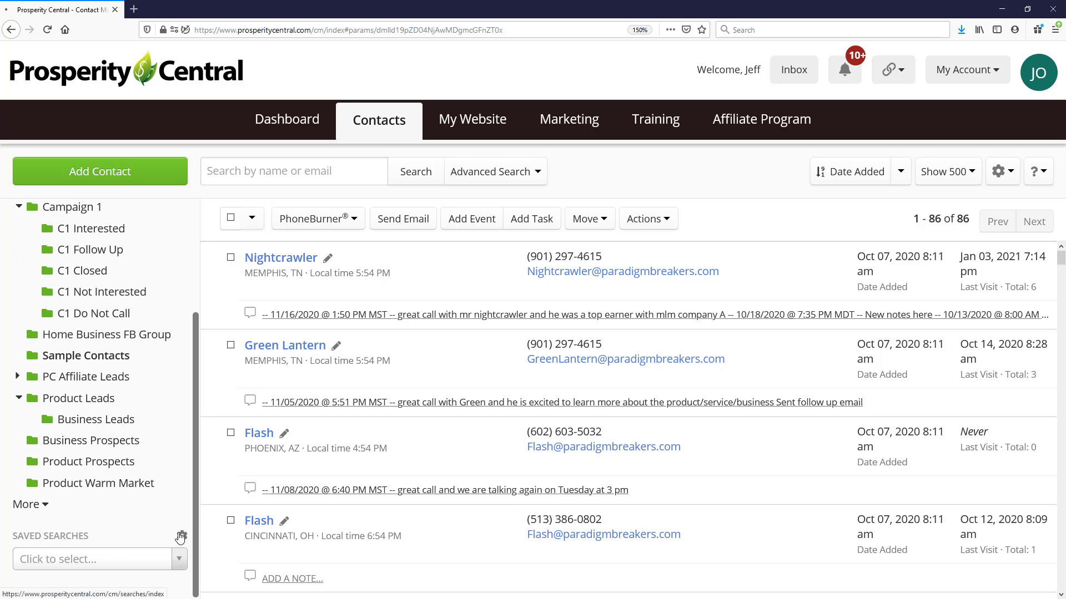
{"action": "scroll", "coordinate": [695, 309], "scroll_direction": "down", "scroll_amount": 5}
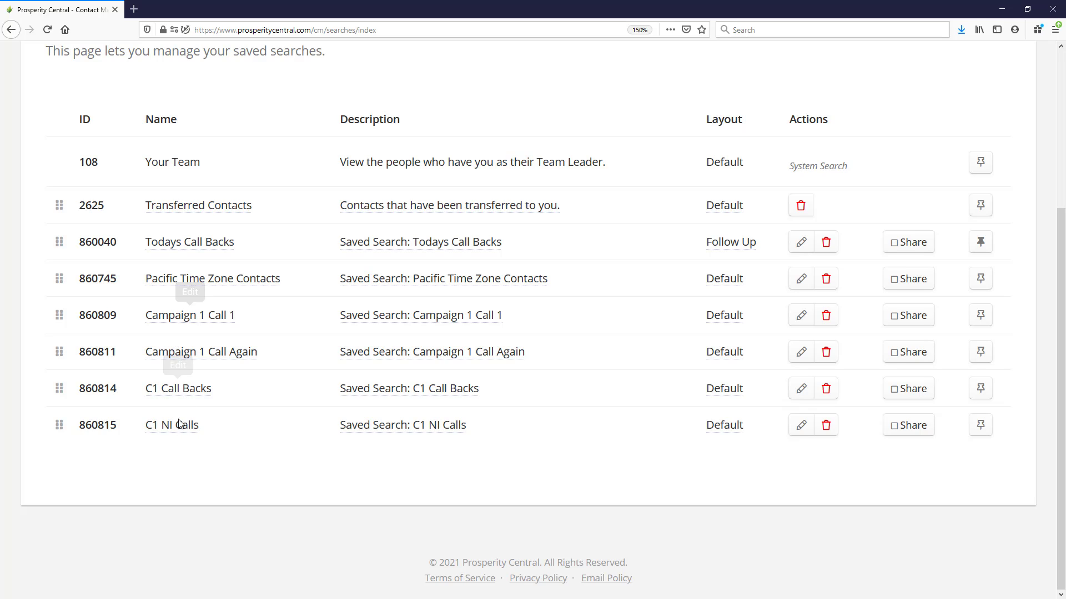
{"action": "left_click", "coordinate": [981, 316]}
{"action": "left_click", "coordinate": [982, 353]}
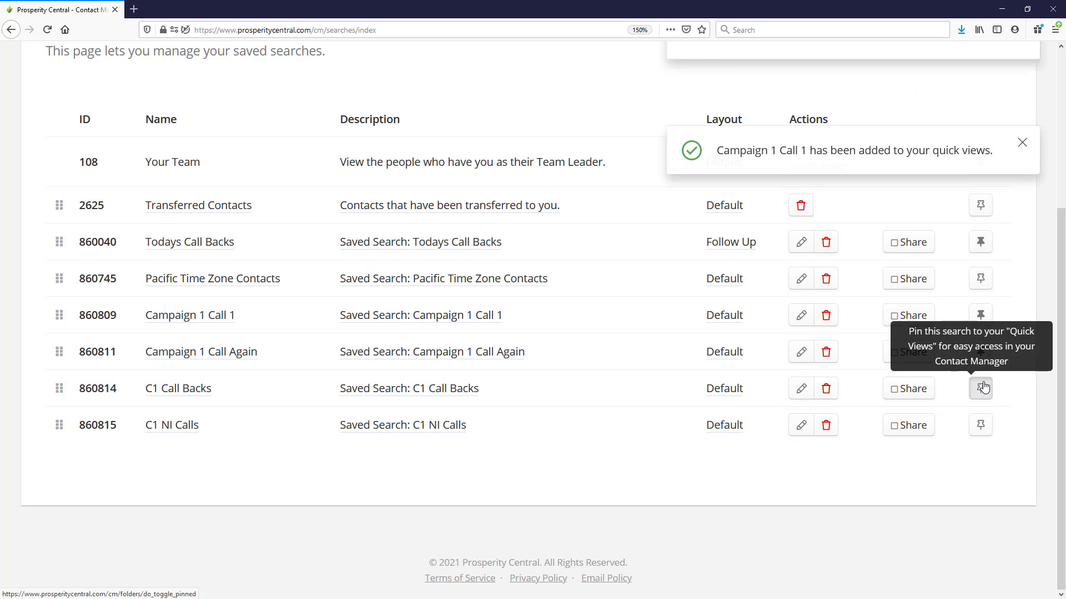
{"action": "left_click", "coordinate": [981, 389]}
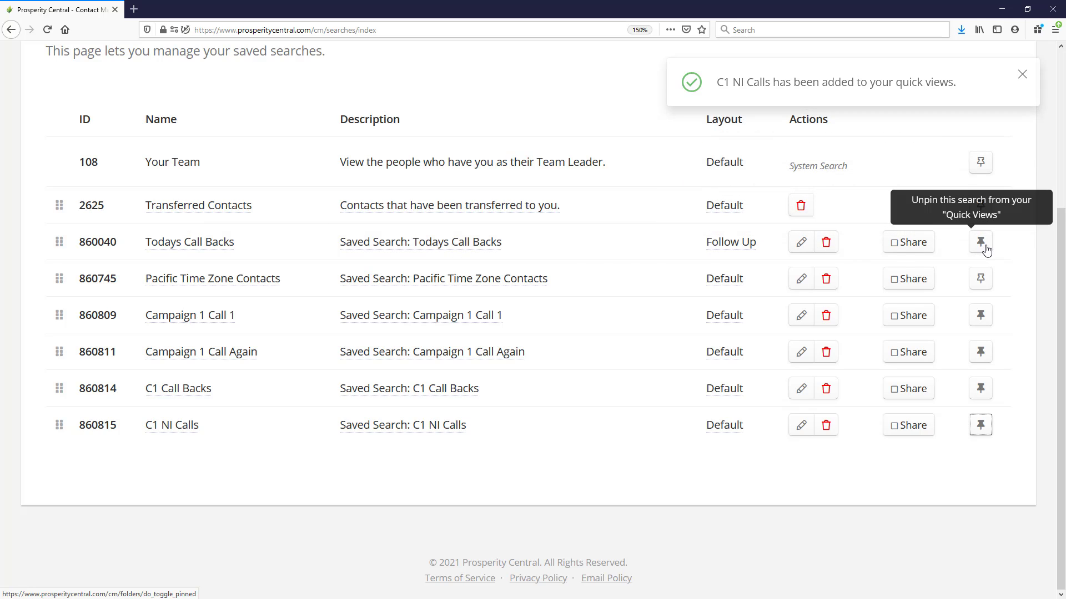
{"action": "left_click", "coordinate": [984, 249]}
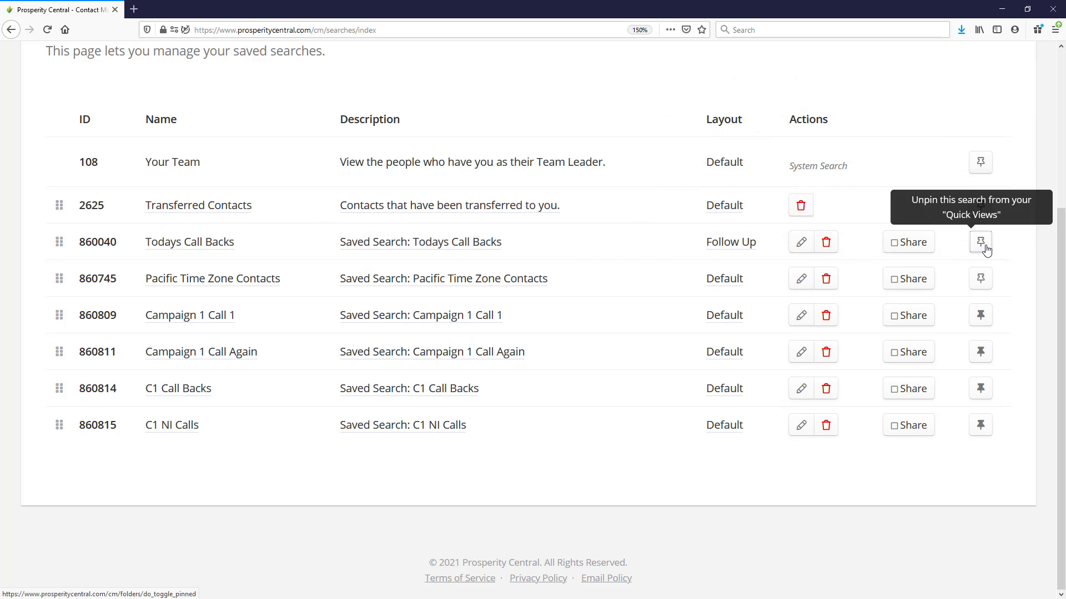
Rename the saved search Campaign 1 Call 1 as C1 Call 1 and save the change
{"action": "left_click", "coordinate": [214, 322]}
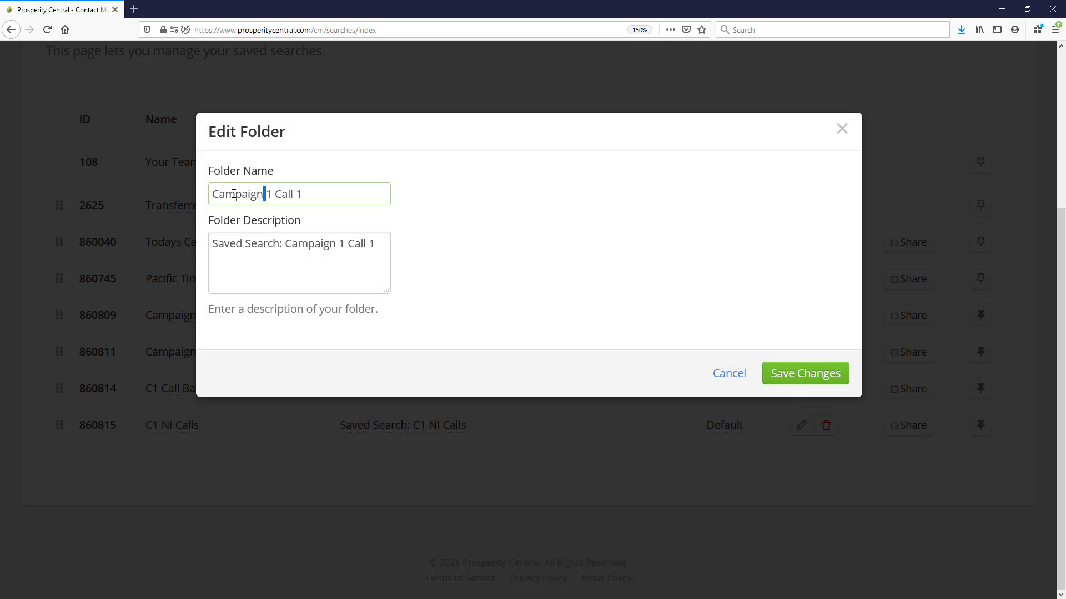
{"action": "double_click", "coordinate": [268, 194]}
{"action": "type", "text": "C"}
{"action": "left_click", "coordinate": [804, 387]}
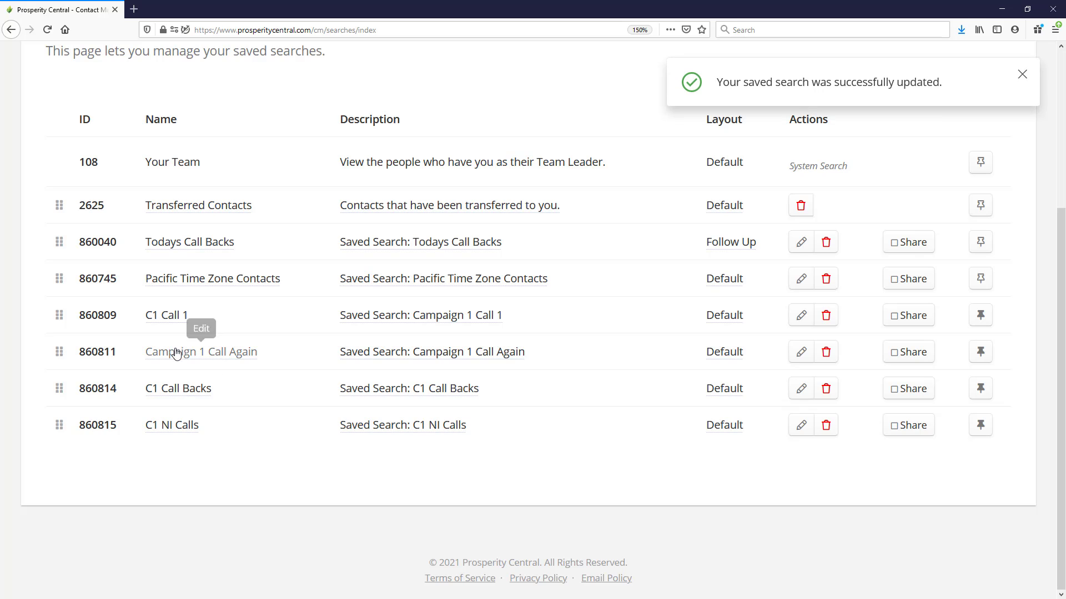
Rename the saved search Campaign 1 Call Again as C1 Call Again and save the change
{"action": "left_click", "coordinate": [172, 352]}
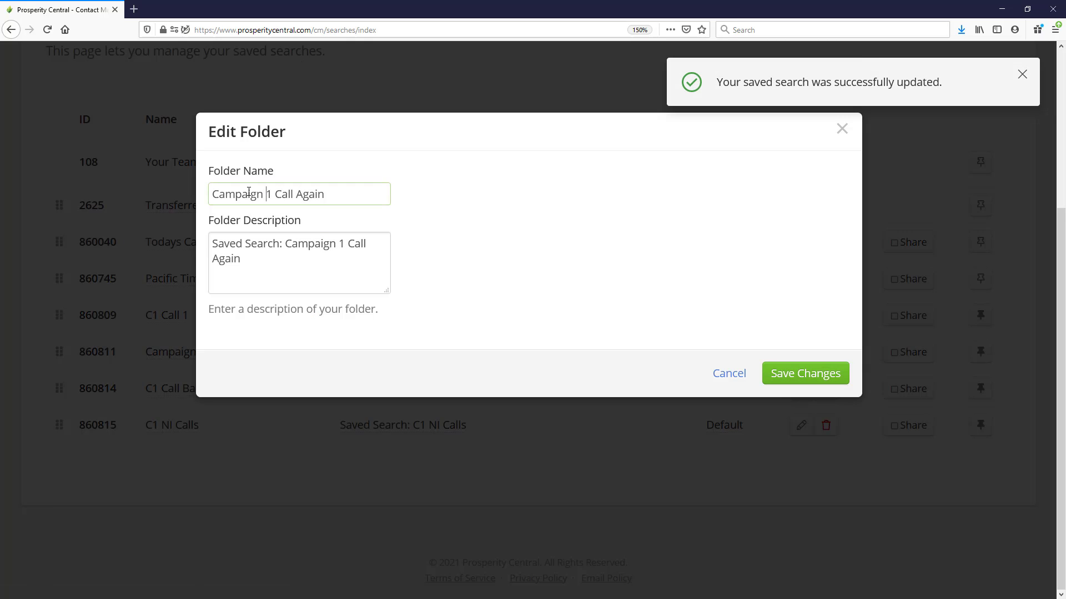
{"action": "left_click_drag", "start_coordinate": [269, 192], "coordinate": [183, 187]}
{"action": "type", "text": "C"}
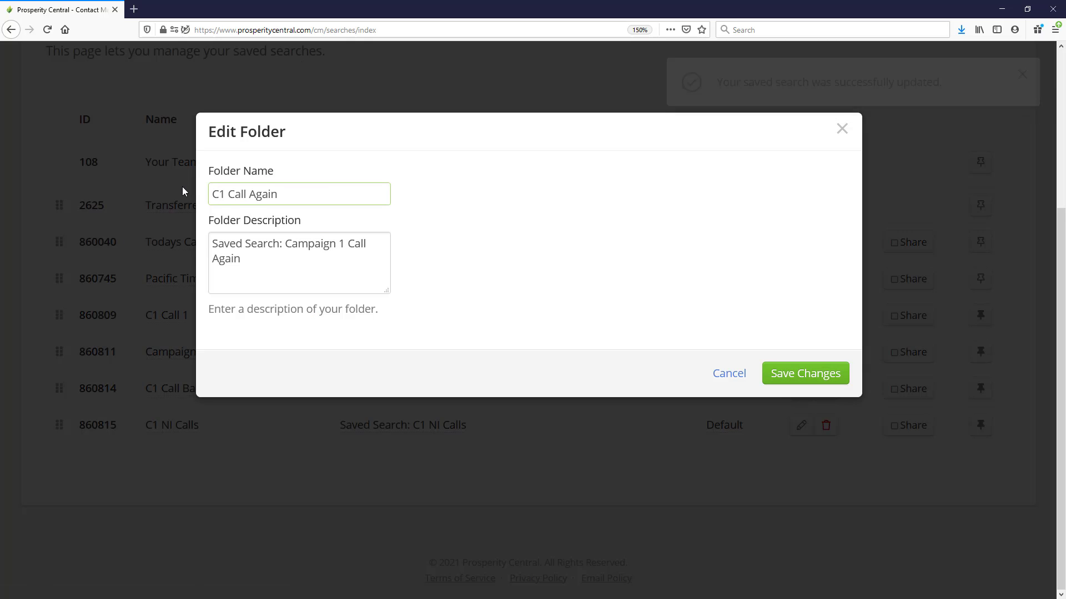
{"action": "left_click", "coordinate": [783, 379]}
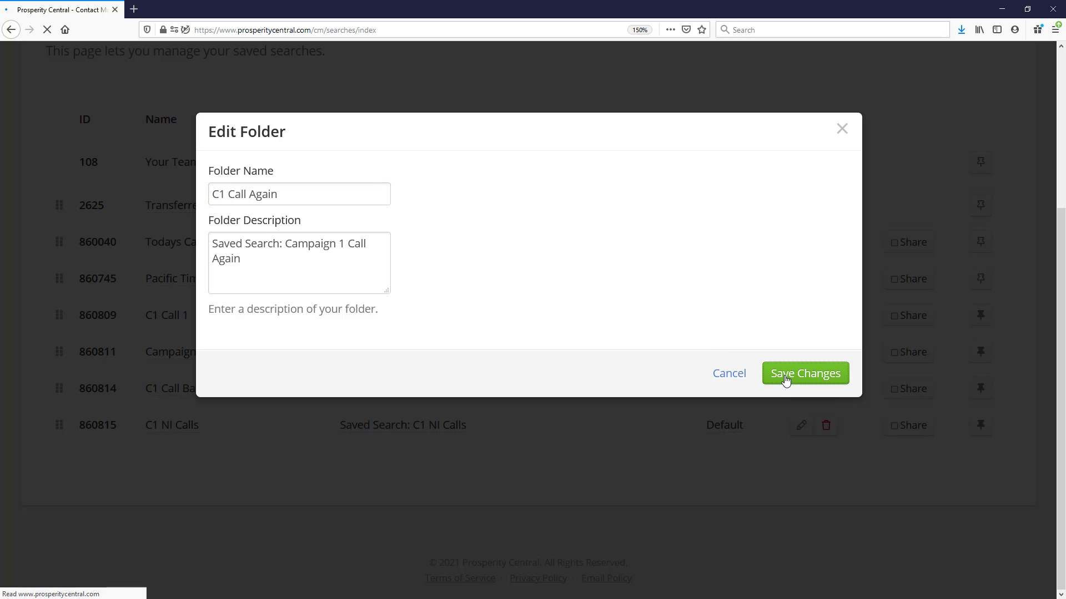
{"action": "scroll", "coordinate": [284, 433], "scroll_direction": "down", "scroll_amount": 4}
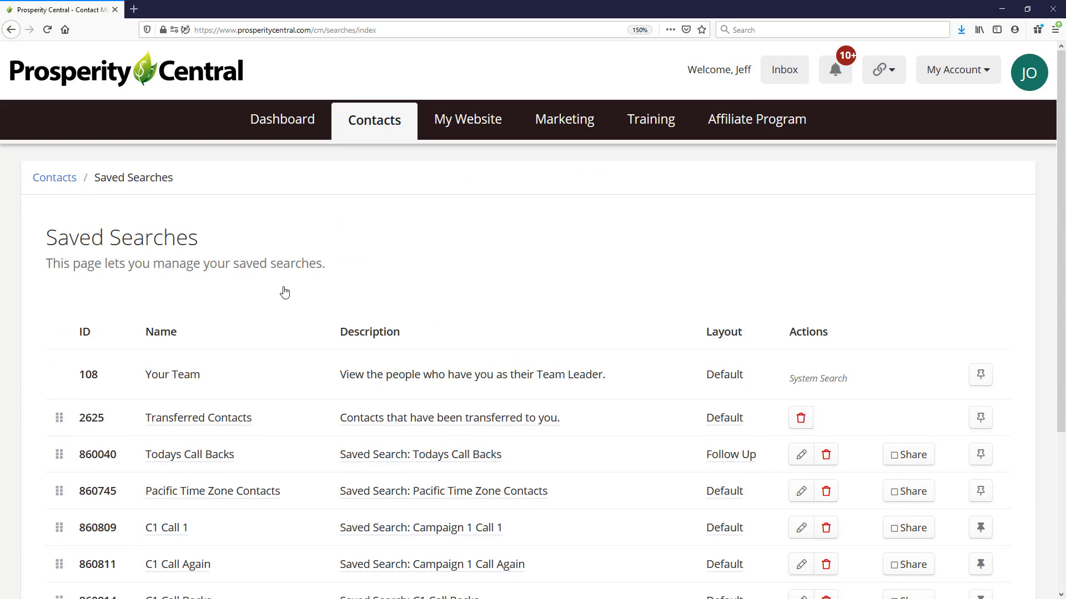
Set the default display folder in the Contact Manager Settings to the saved search C1 Call Backs and save the settings
{"action": "scroll", "coordinate": [250, 361], "scroll_direction": "up", "scroll_amount": 4}
{"action": "left_click", "coordinate": [366, 125]}
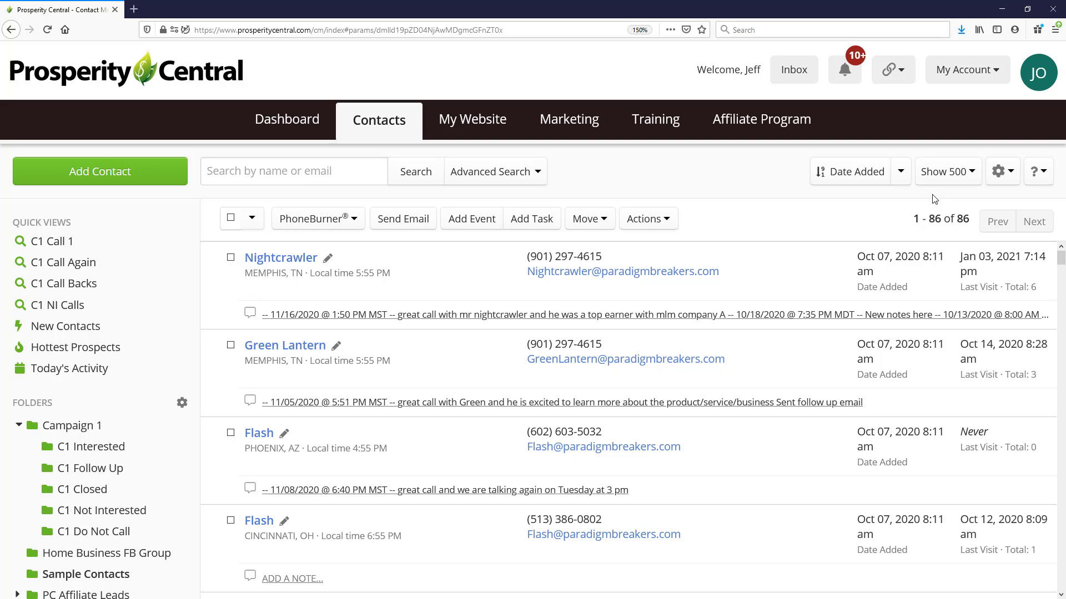
{"action": "left_click", "coordinate": [1000, 174]}
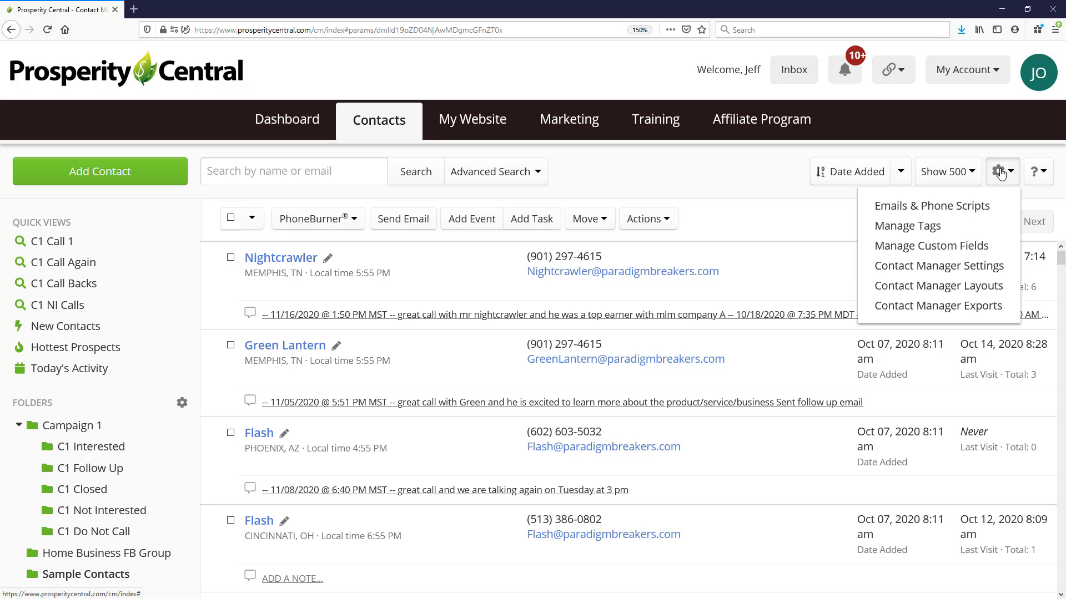
{"action": "left_click", "coordinate": [950, 269]}
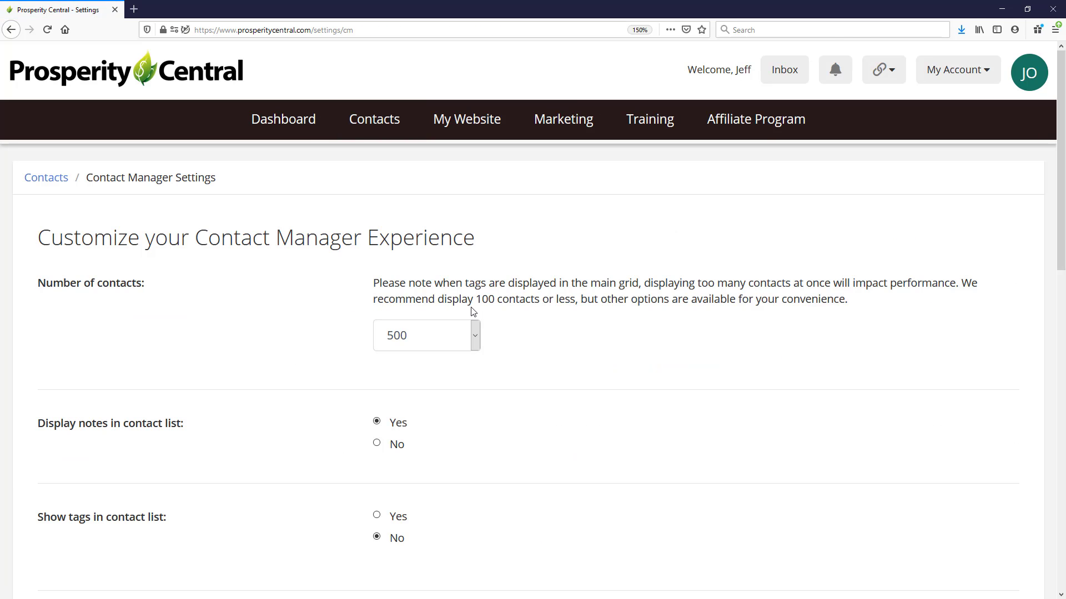
{"action": "scroll", "coordinate": [467, 275], "scroll_direction": "down", "scroll_amount": 6}
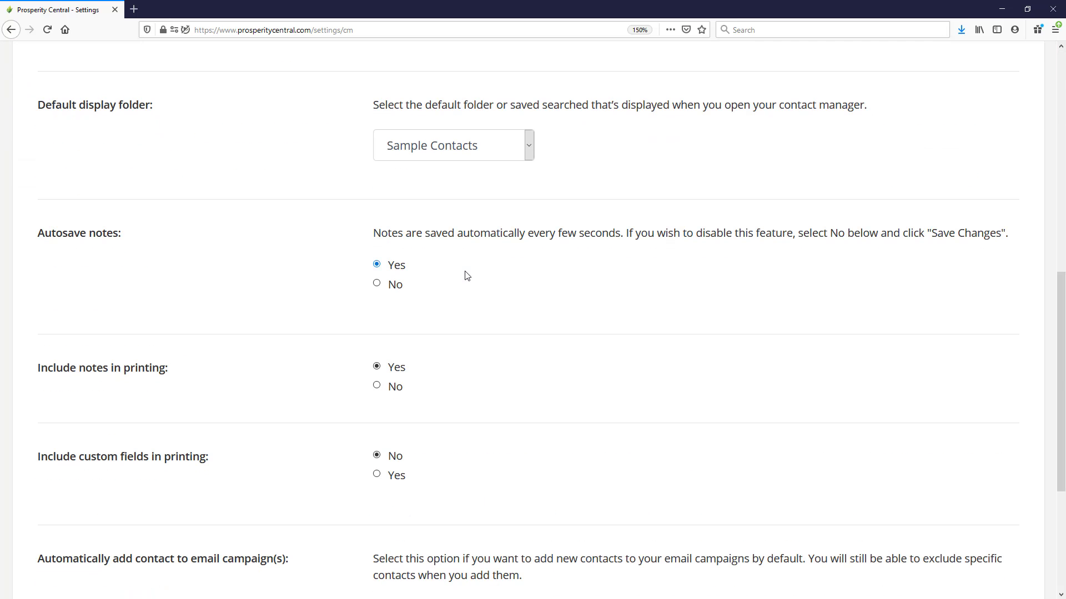
{"action": "left_click_drag", "start_coordinate": [171, 107], "coordinate": [47, 109]}
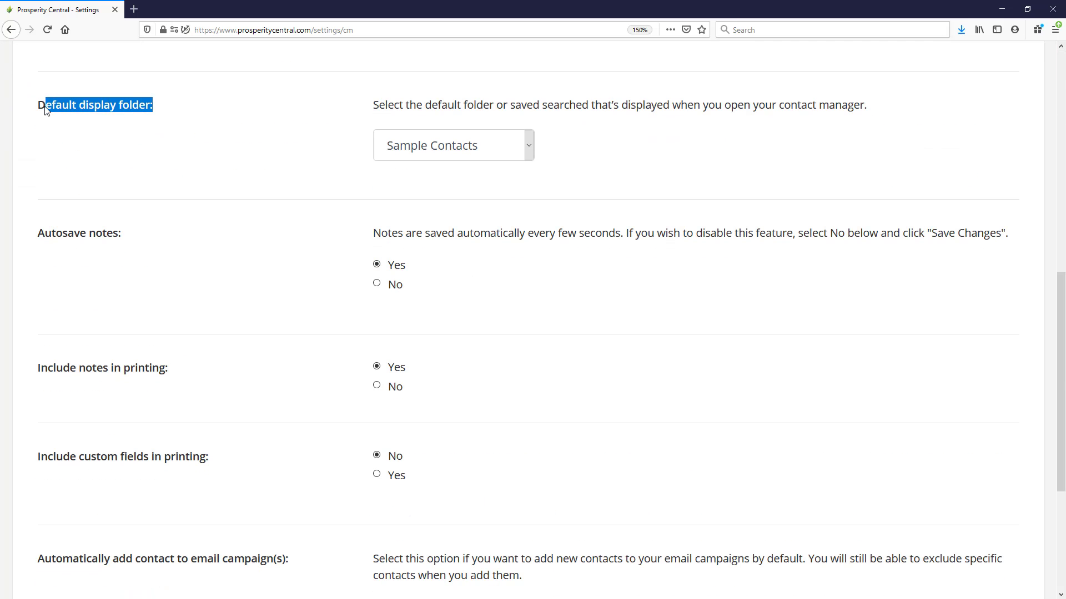
{"action": "left_click", "coordinate": [425, 144]}
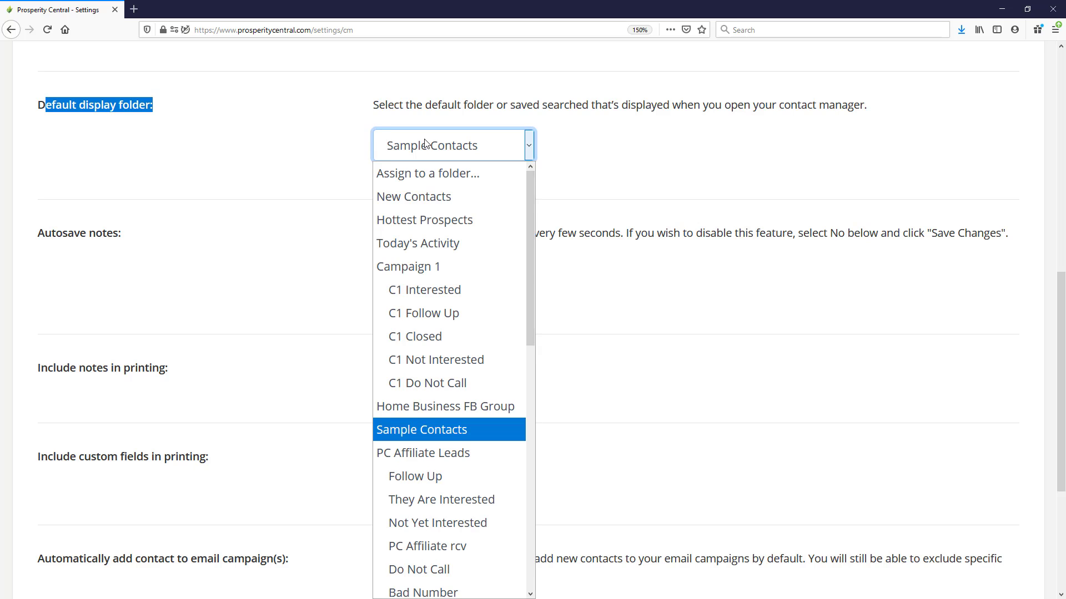
{"action": "scroll", "coordinate": [399, 272], "scroll_direction": "down", "scroll_amount": 6}
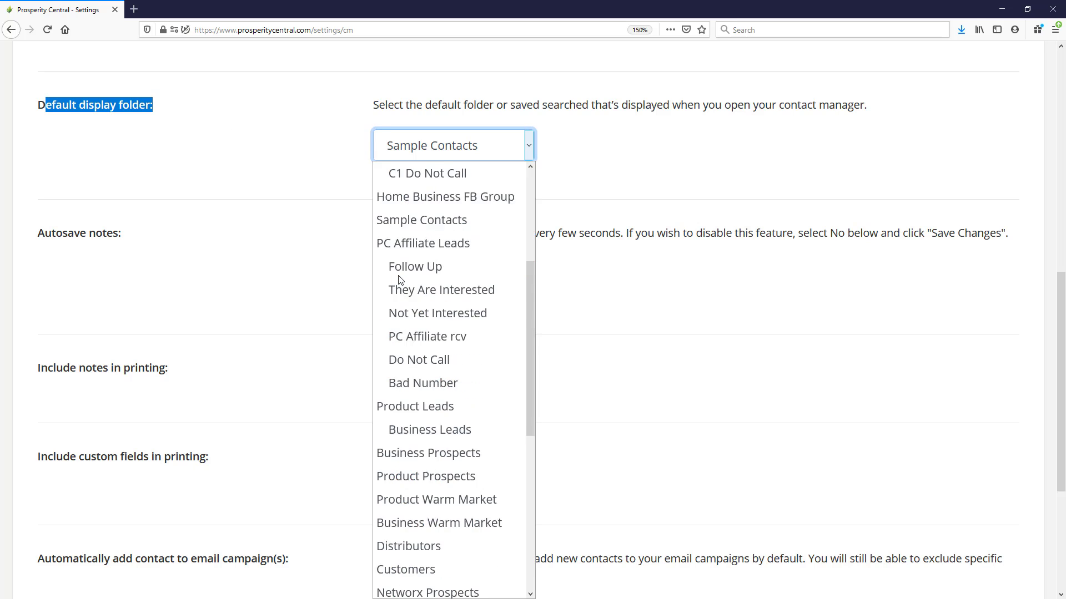
{"action": "scroll", "coordinate": [400, 278], "scroll_direction": "down", "scroll_amount": 2}
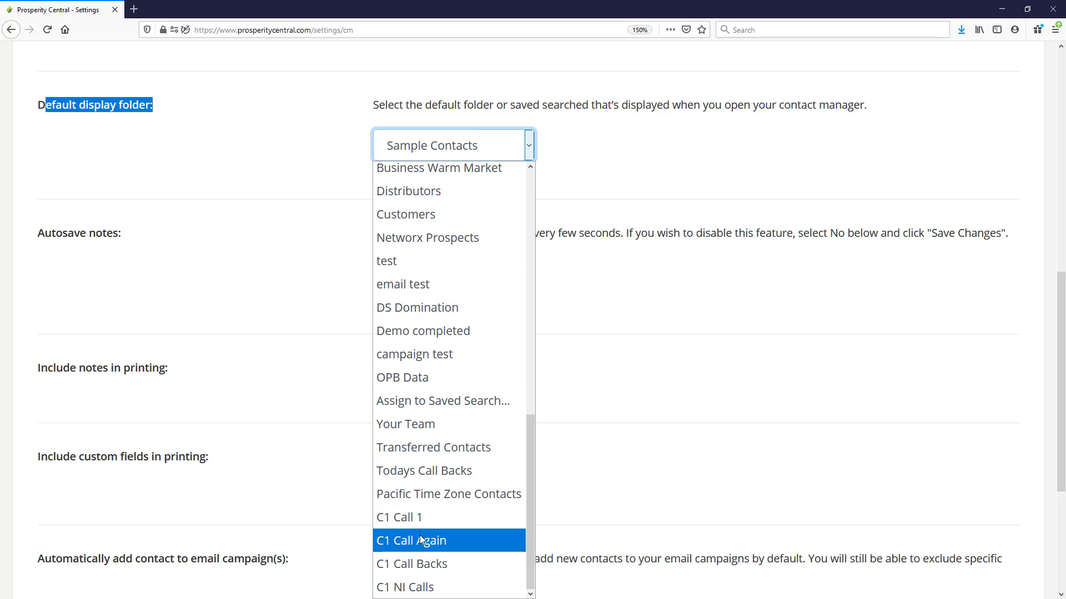
{"action": "left_click", "coordinate": [408, 562]}
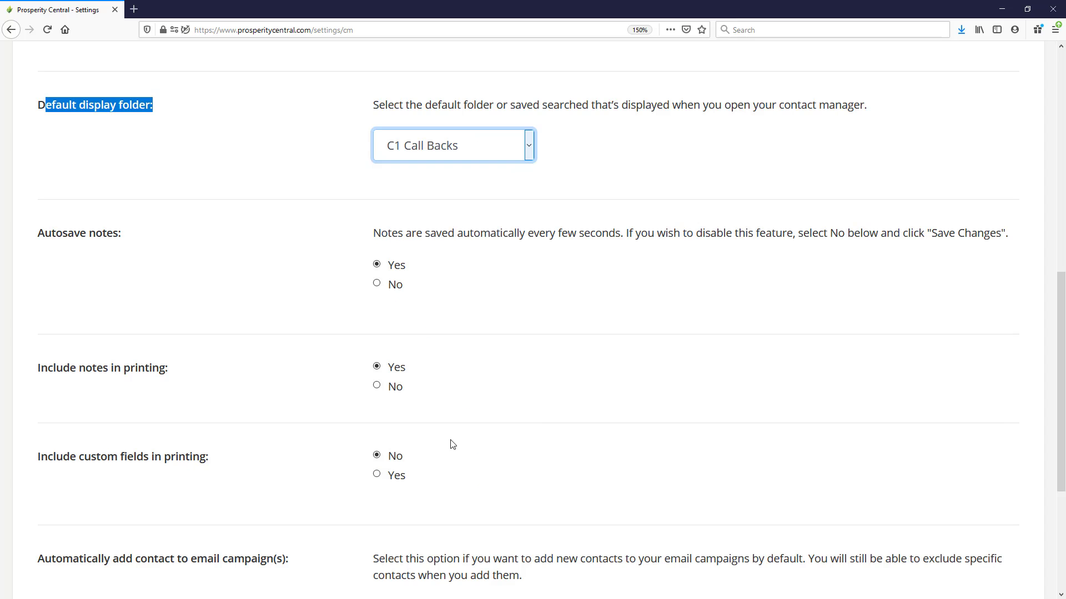
{"action": "scroll", "coordinate": [453, 444], "scroll_direction": "down", "scroll_amount": 4}
{"action": "left_click", "coordinate": [100, 461]}
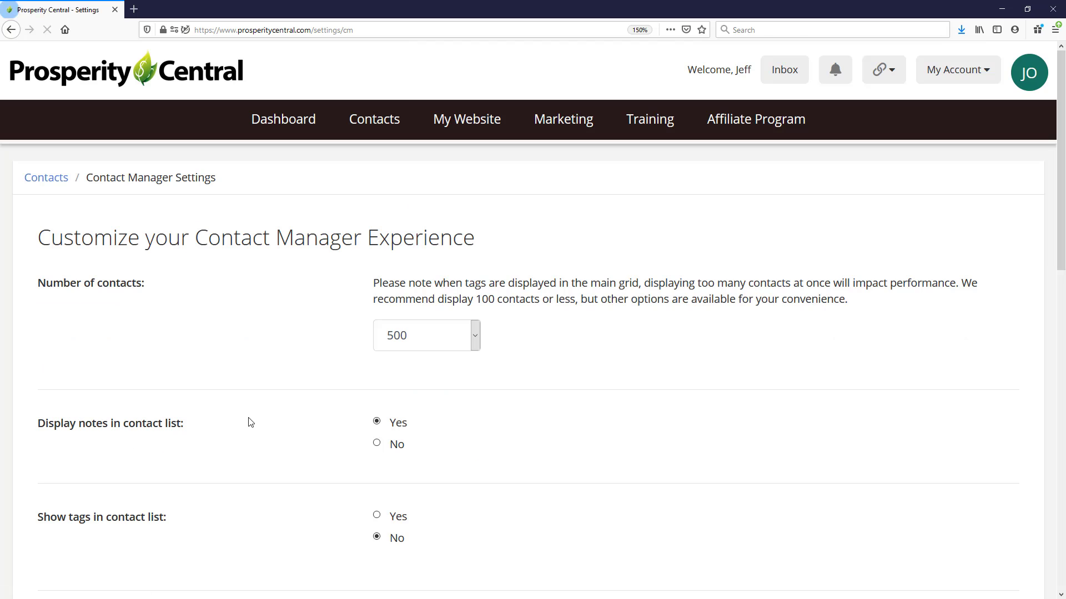
Return to the contact list and view the C1 Call 1 and C1 Call Backs quick views
{"action": "left_click", "coordinate": [371, 124]}
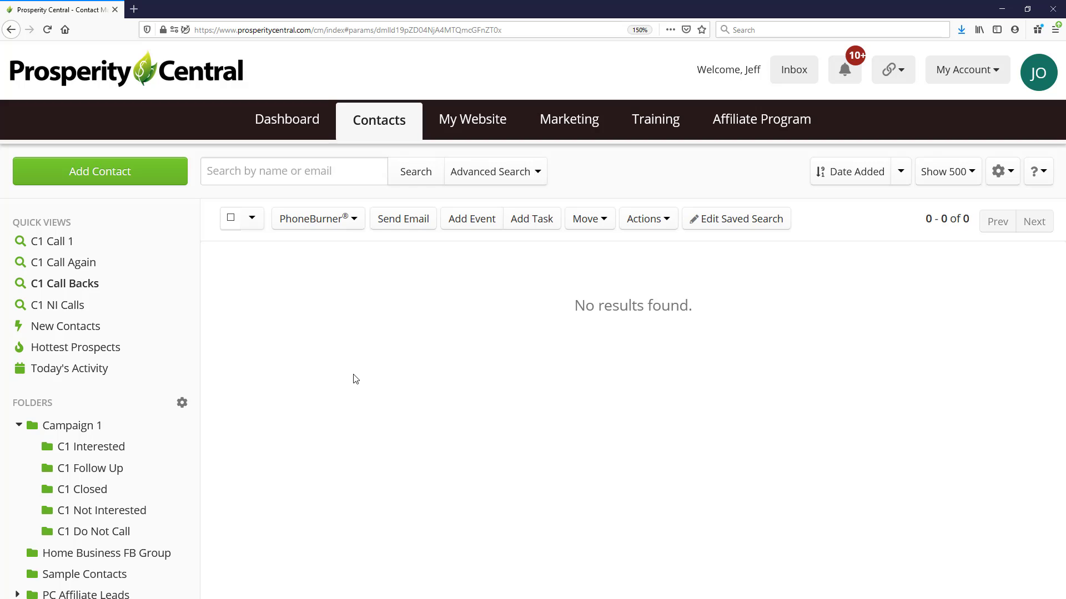
{"action": "left_click", "coordinate": [56, 242]}
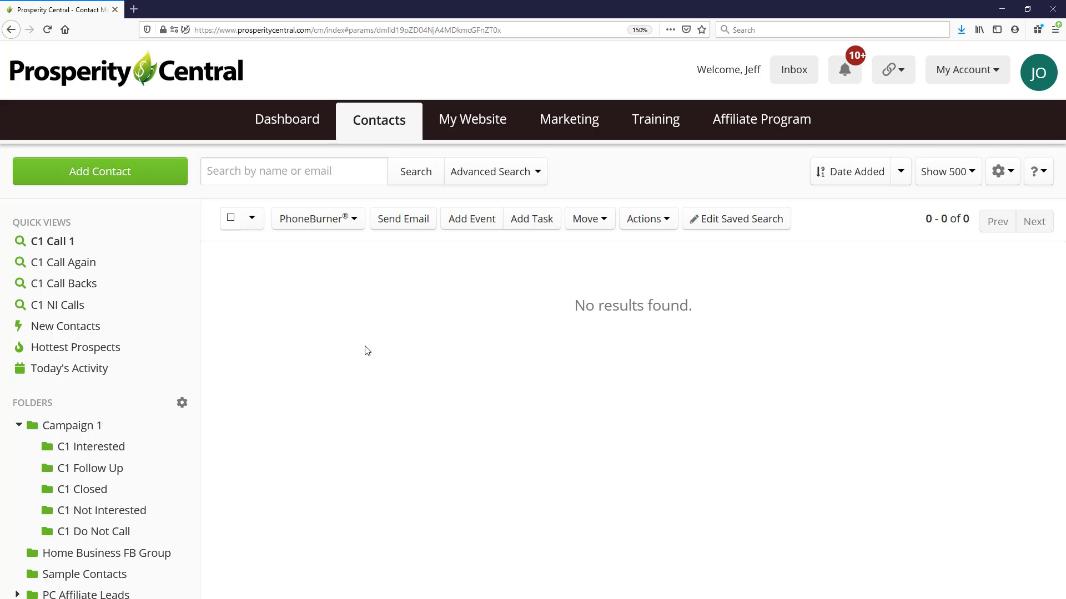
{"action": "left_click", "coordinate": [49, 241]}
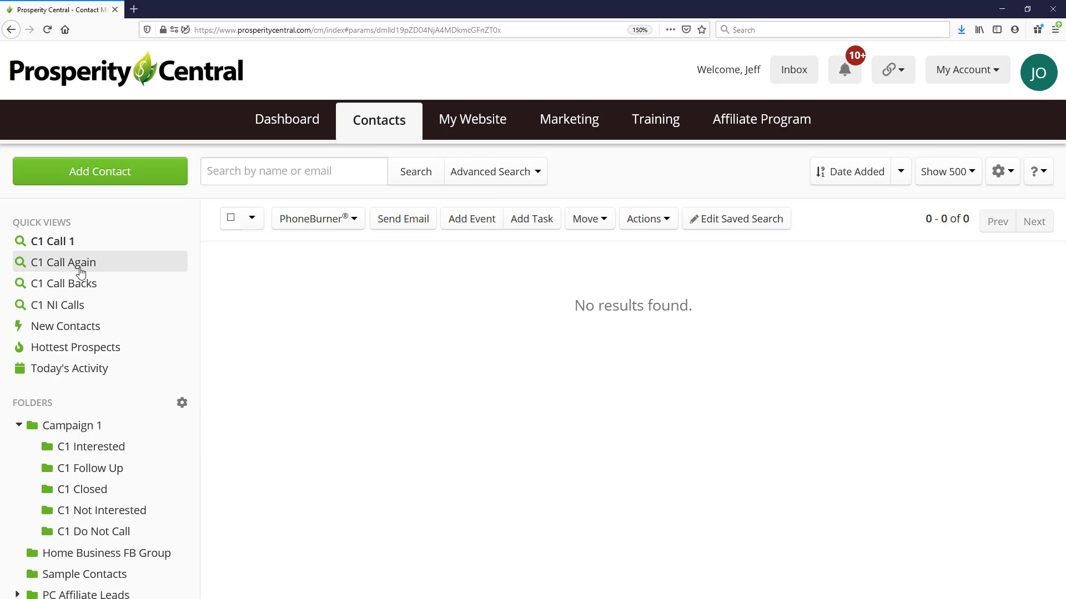
{"action": "left_click", "coordinate": [66, 284]}
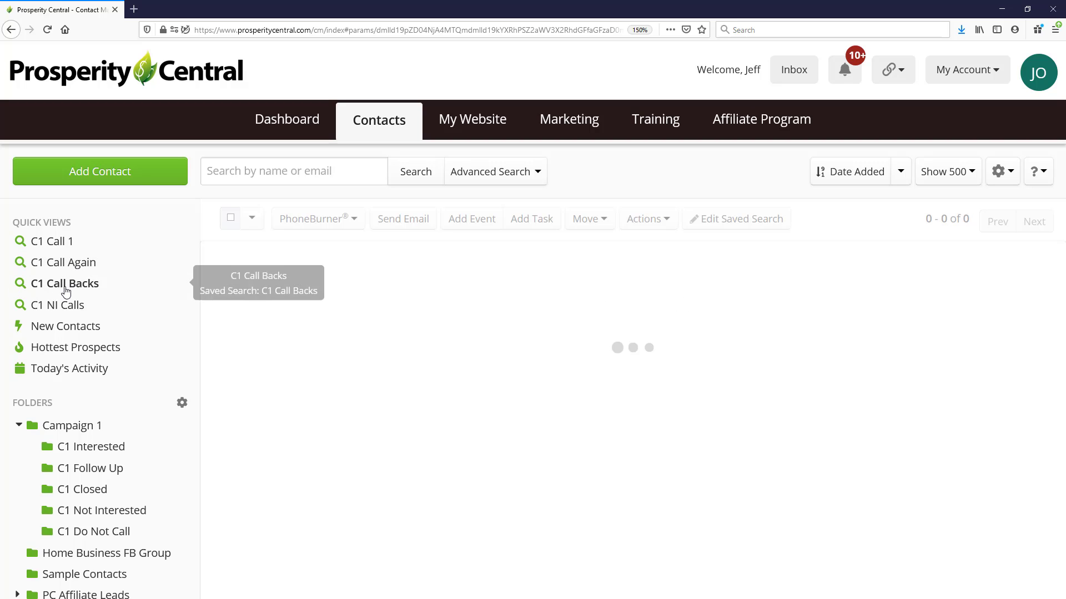